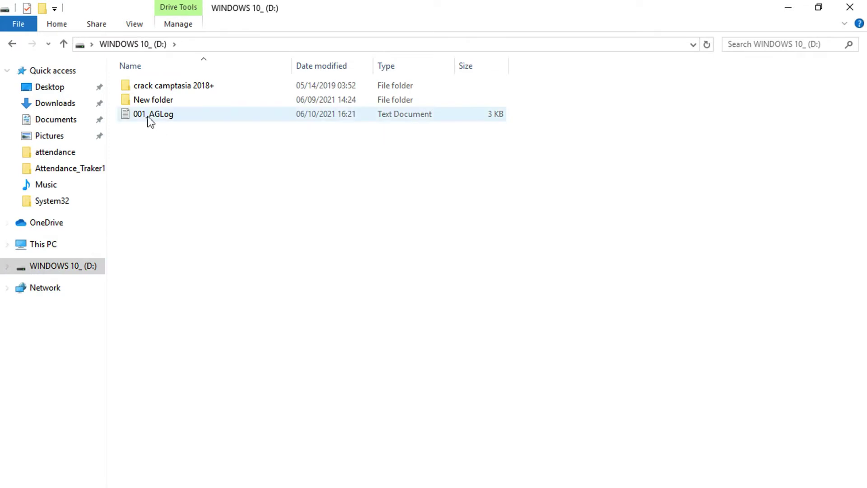
Examine the punch records in the 001_AGLog text file on drive D, and close the file and its folder window.
double_click(147, 115)
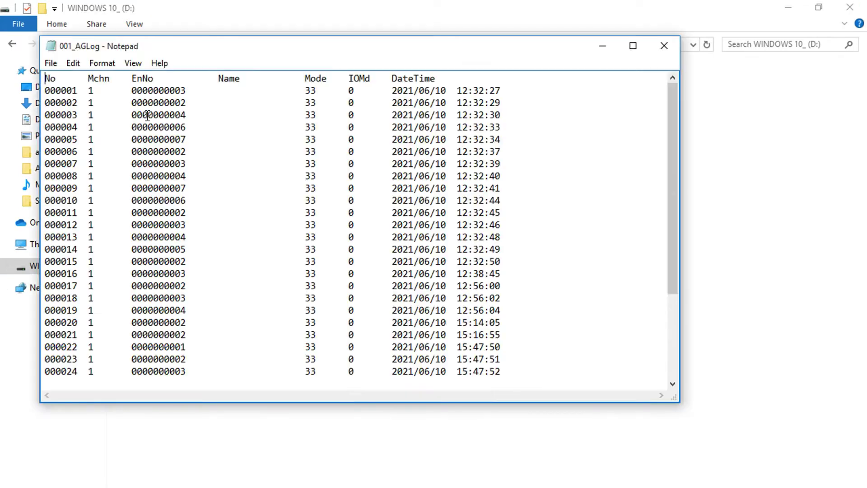
left_click_drag(122, 91, 724, 486)
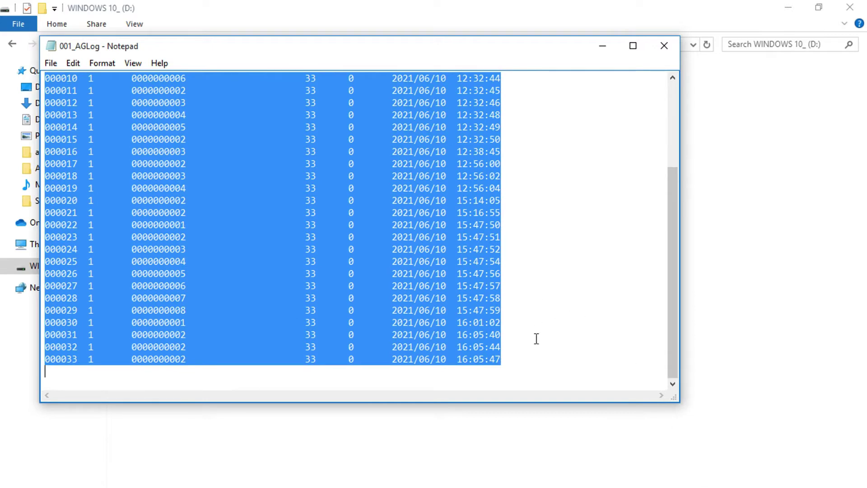
left_click(520, 367)
left_click_drag(519, 367, 46, 81)
left_click(187, 130)
scroll(190, 133, "up", 3)
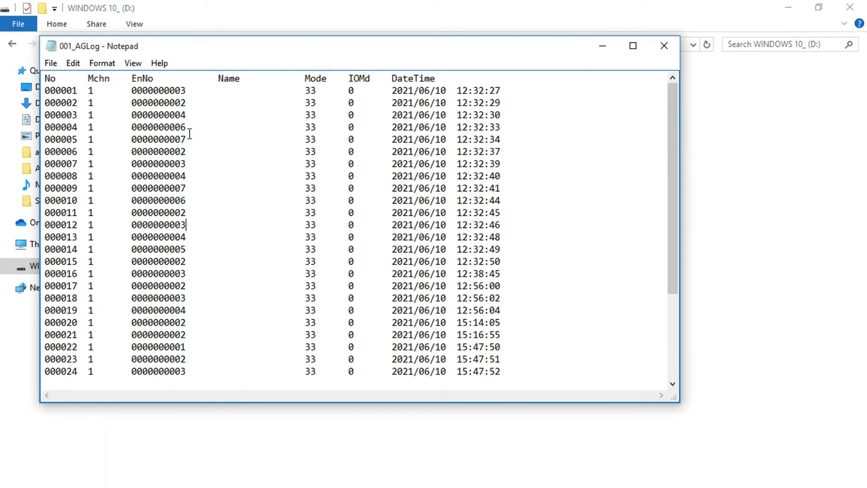
left_click(666, 52)
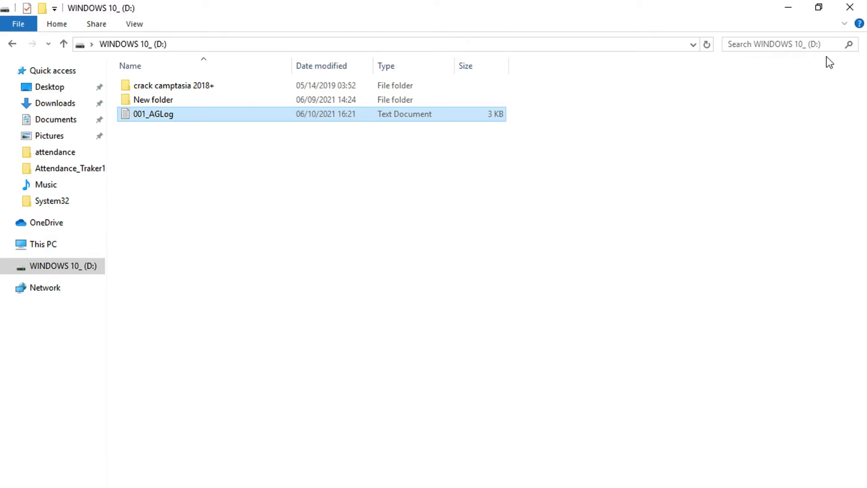
left_click(851, 10)
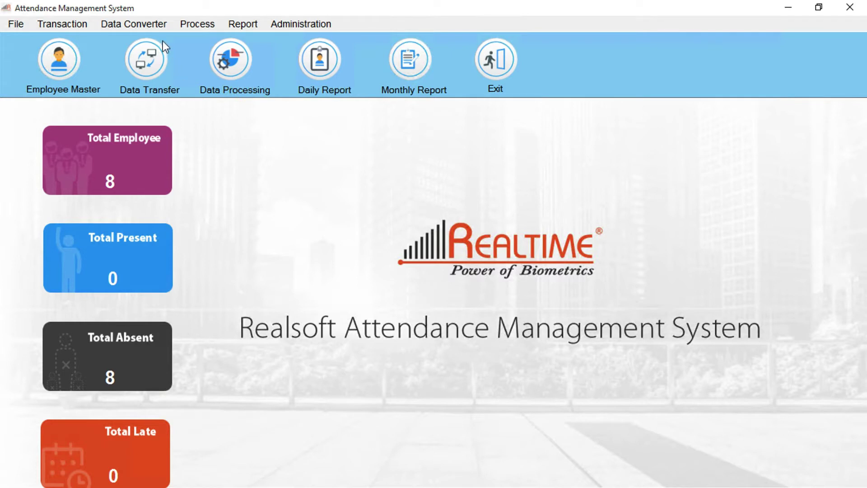
Start a USB data conversion for device model RS 20 New(Wifi) with the From Date set to 01/06/2021.
left_click(147, 22)
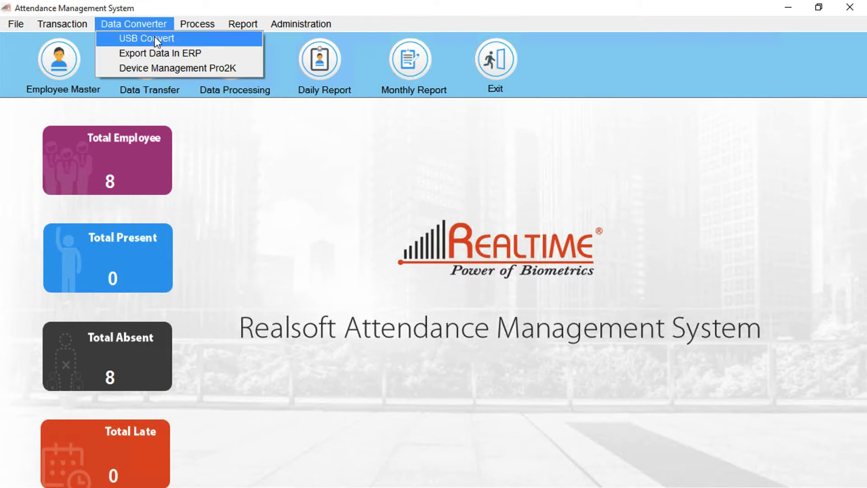
left_click(156, 40)
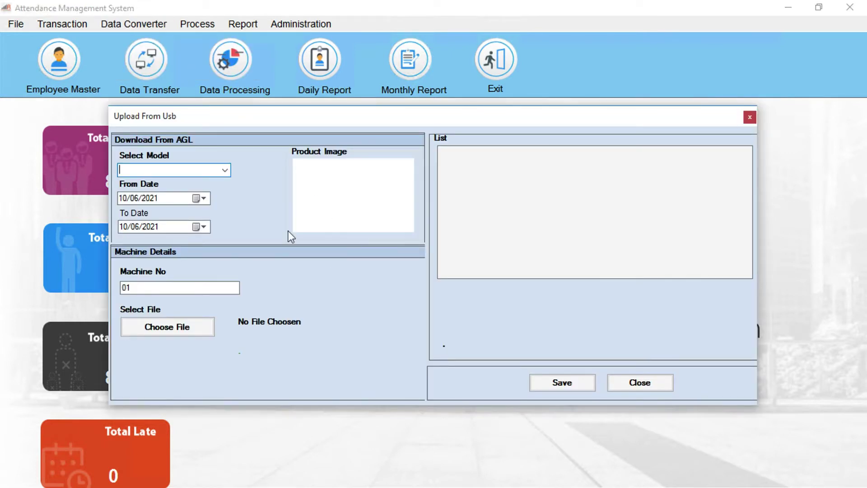
left_click(225, 170)
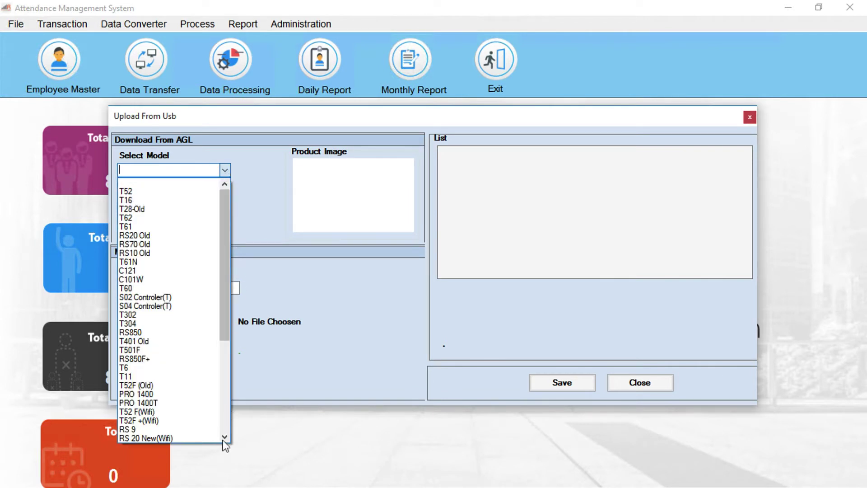
left_click(224, 437)
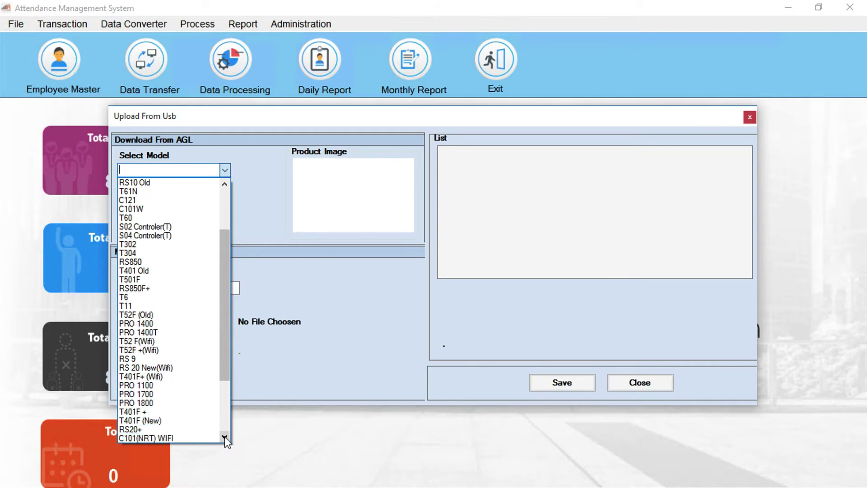
left_click(149, 368)
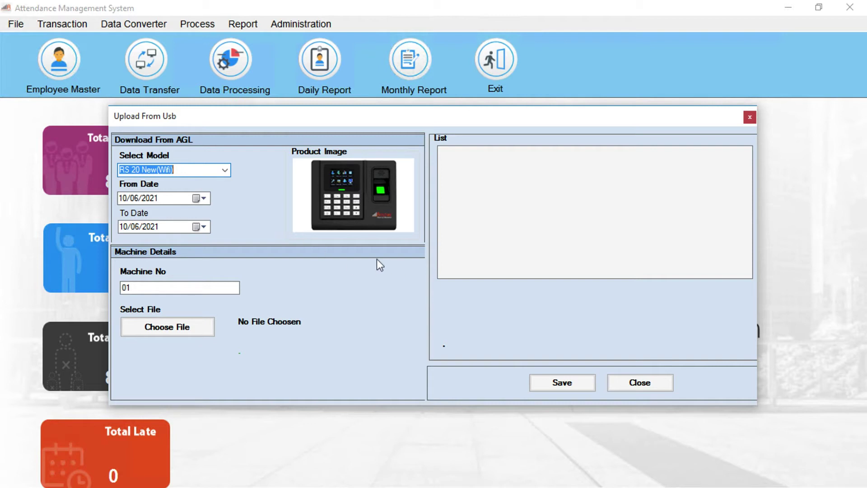
left_click(203, 198)
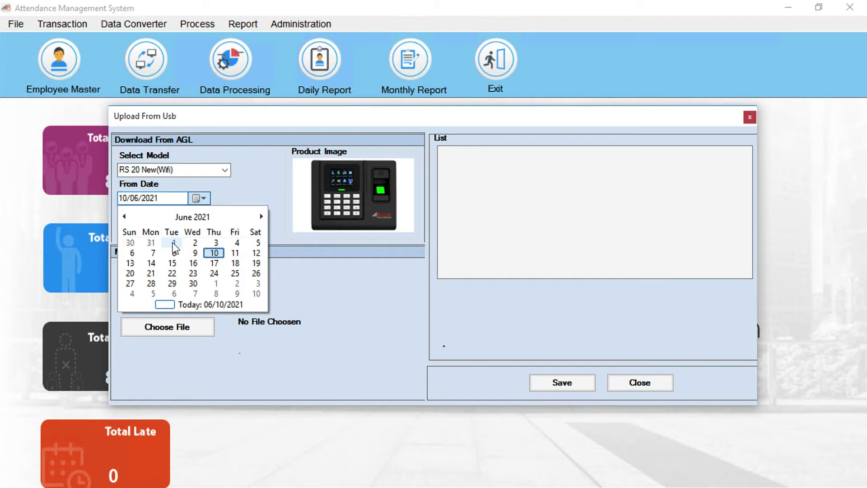
left_click(173, 243)
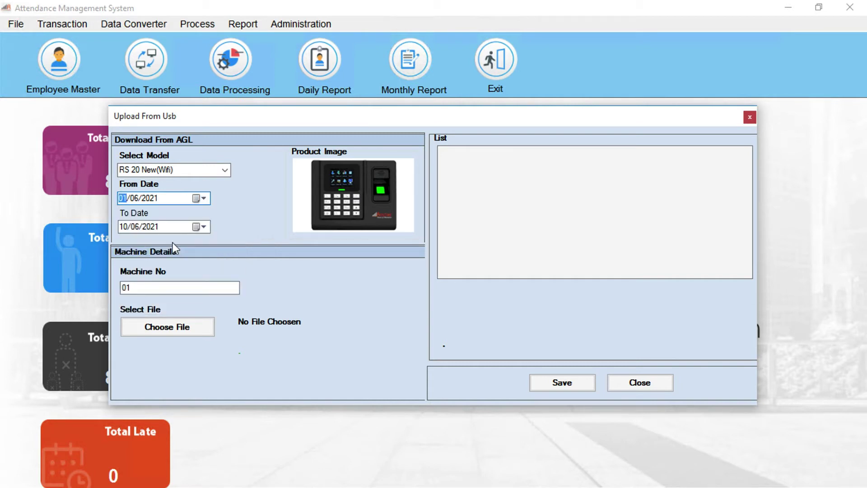
Load the 001_AGLog file from drive D into the USB upload, save its punch records and close the upload form.
left_click(164, 327)
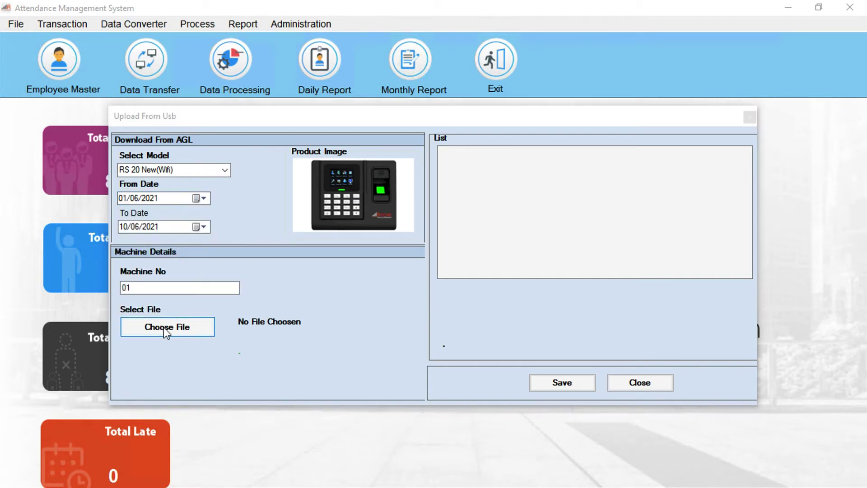
left_click(259, 252)
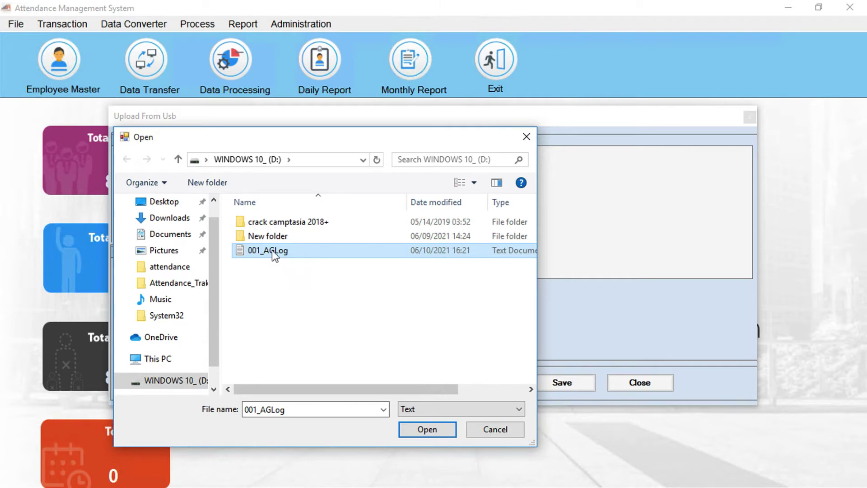
left_click(427, 430)
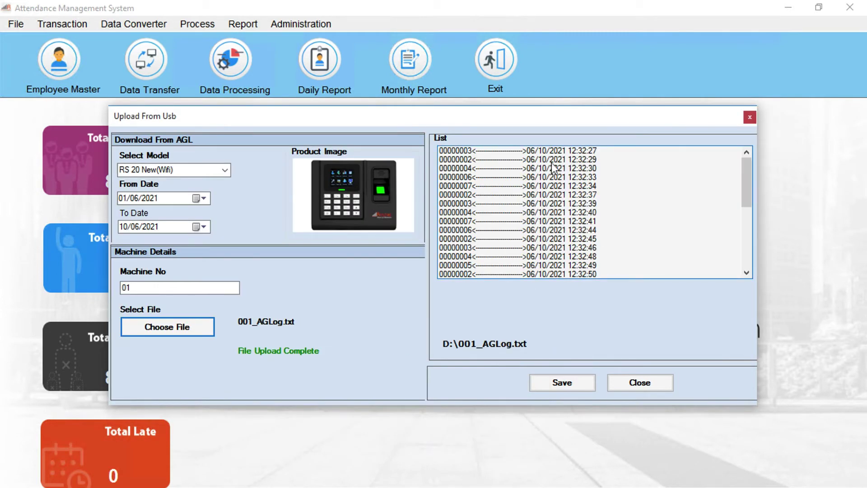
left_click(747, 273)
left_click_drag(746, 273, 746, 273)
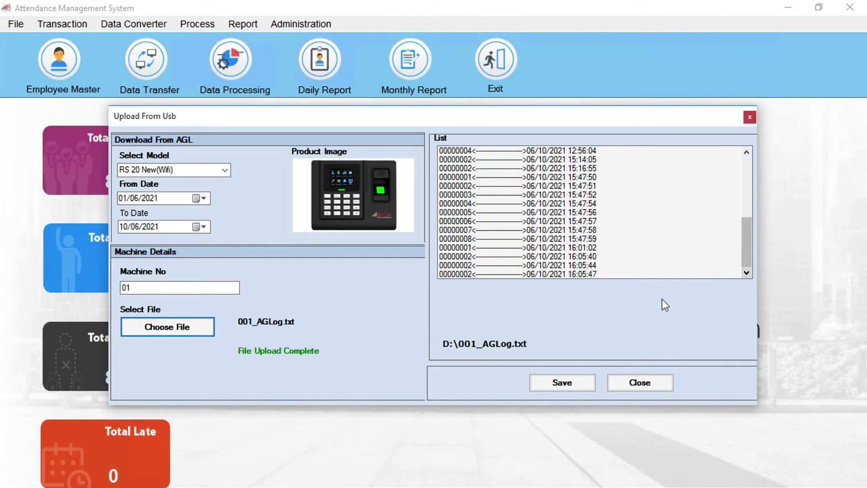
left_click(549, 390)
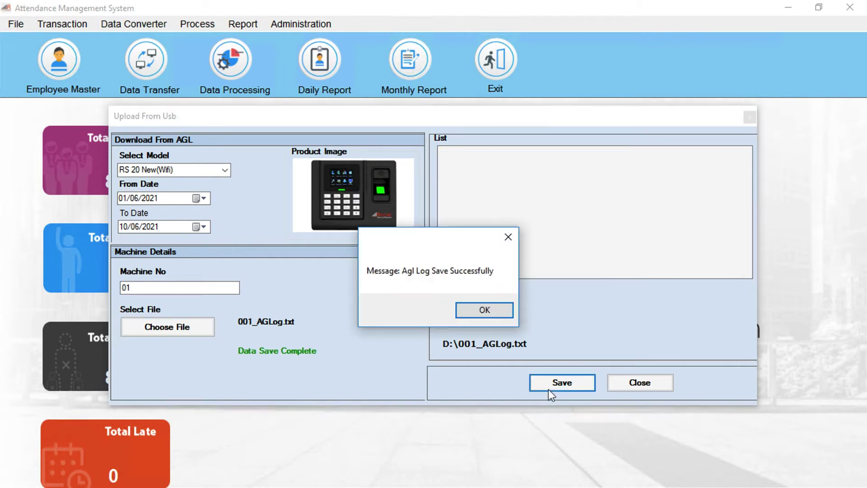
left_click(480, 311)
left_click(639, 382)
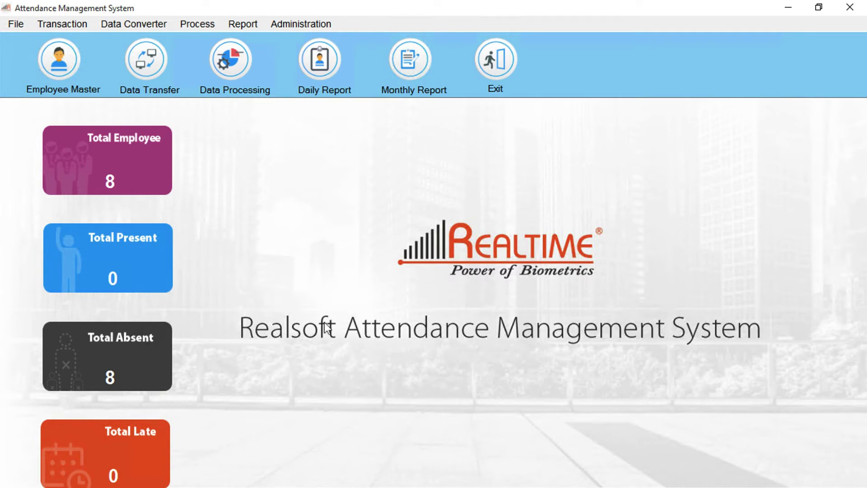
Generate the June 2021 shifts for all employees and close the shift generation form.
left_click(69, 24)
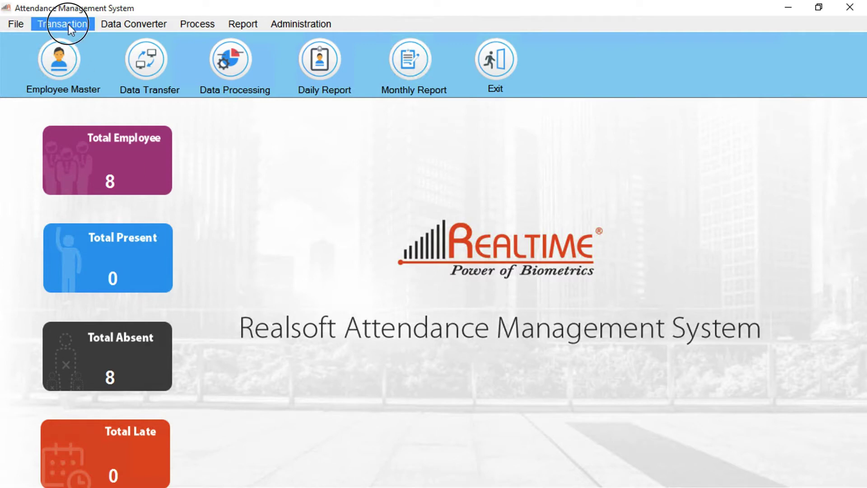
left_click(80, 39)
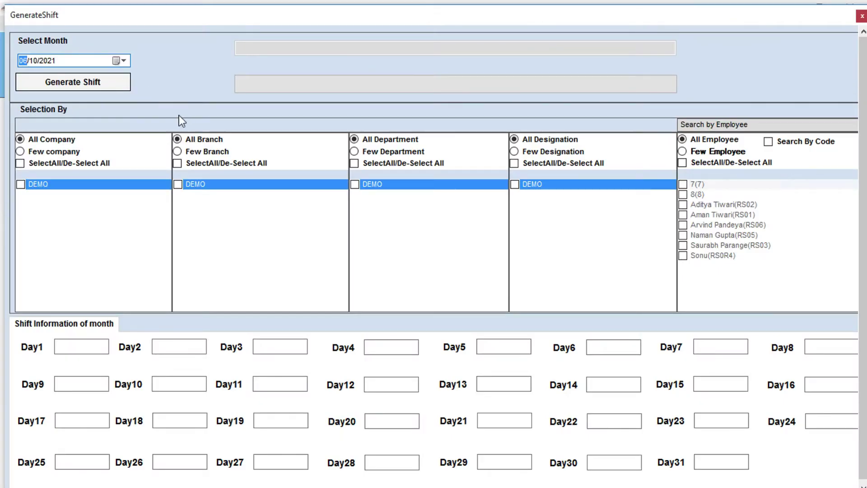
left_click(88, 84)
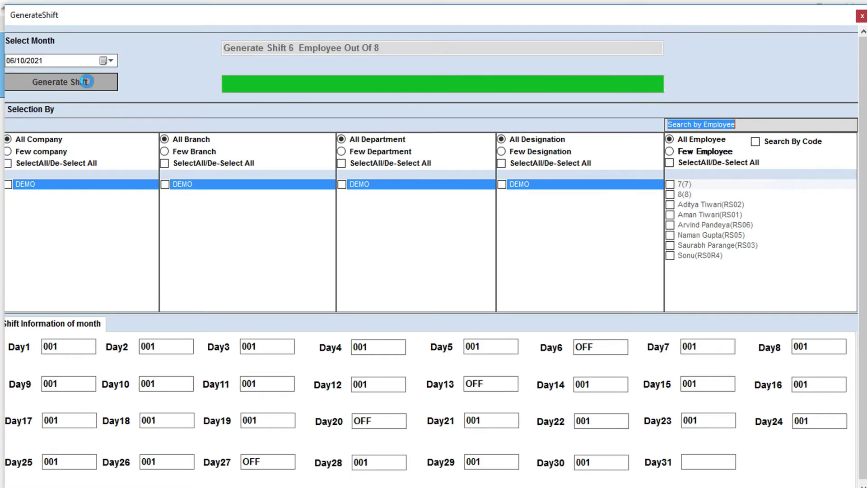
left_click(458, 314)
left_click(861, 18)
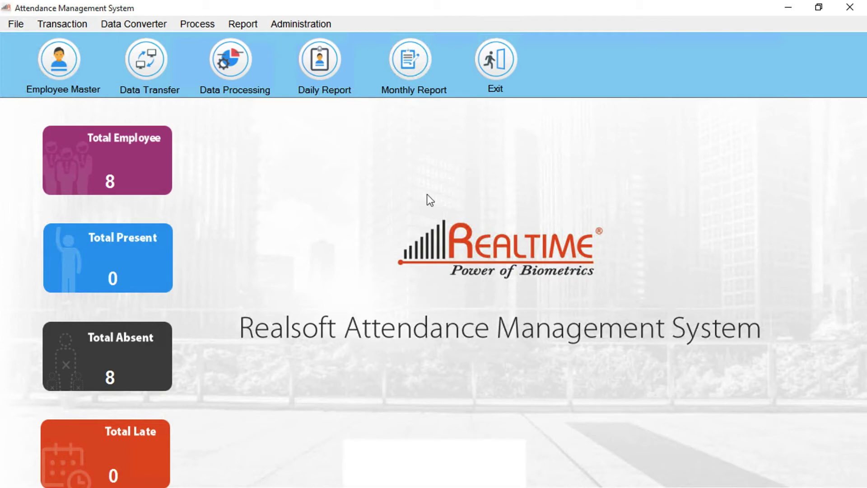
left_click(126, 23)
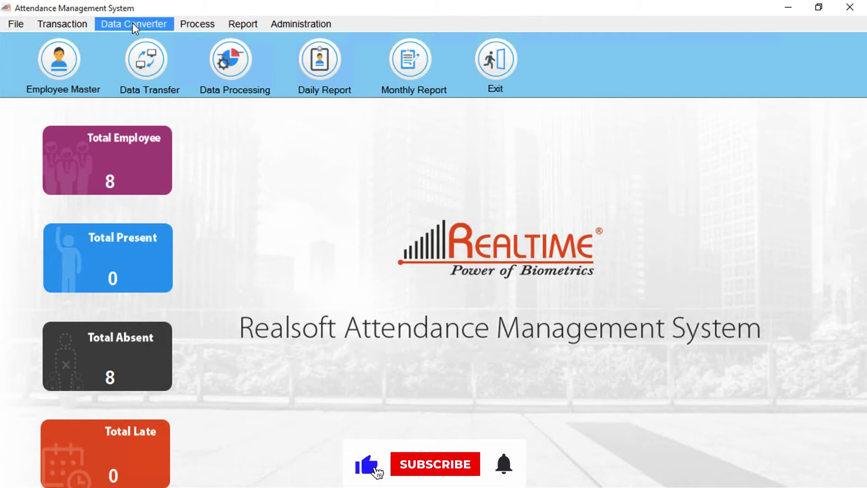
left_click(234, 152)
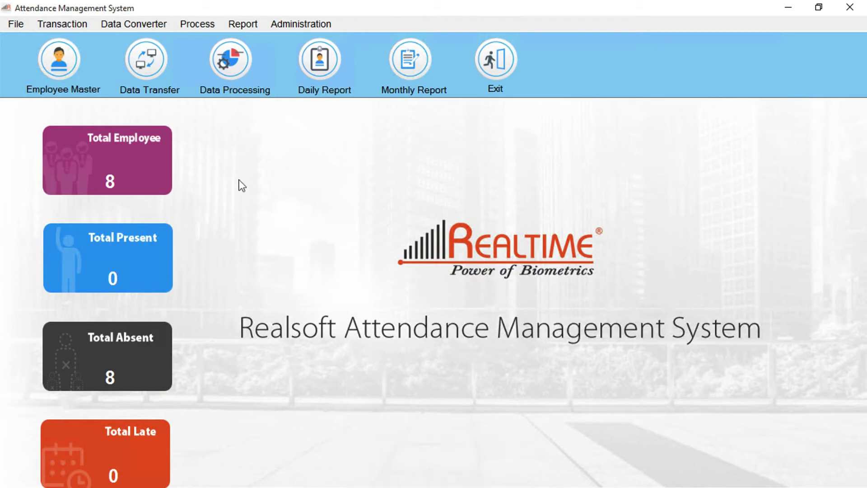
Process the attendance data of all employees with the From Date set to 06/01/2021.
left_click(230, 57)
left_click(538, 136)
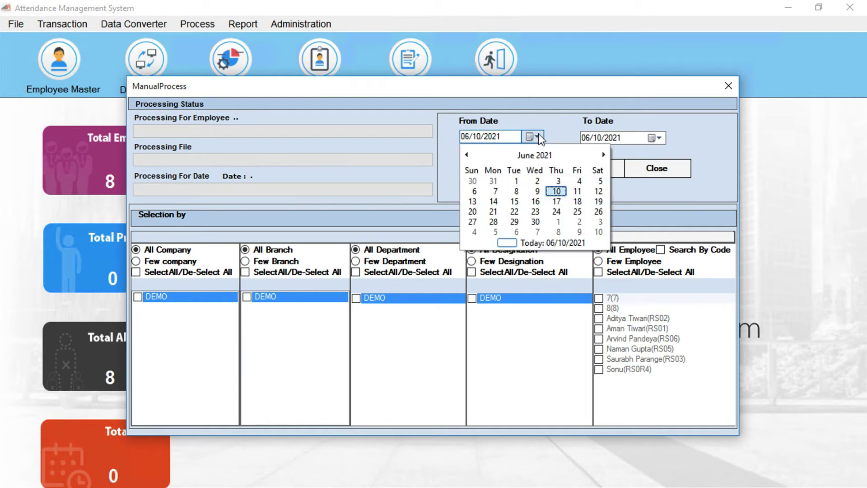
left_click(516, 182)
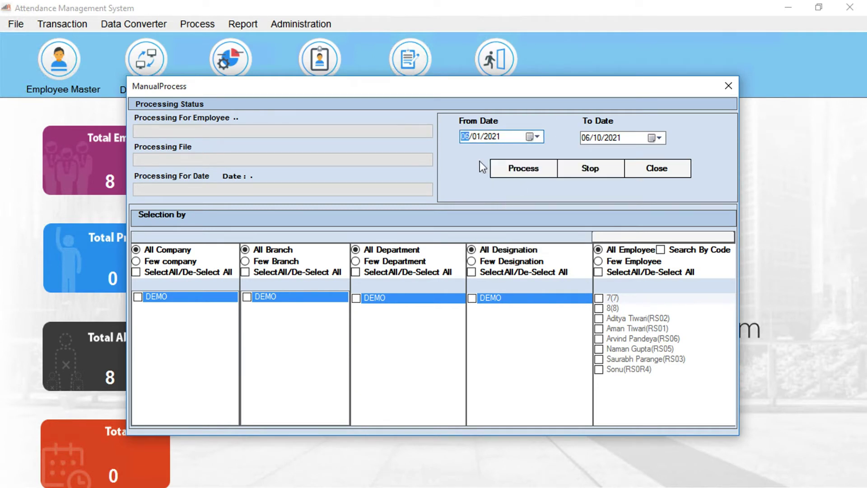
left_click(533, 166)
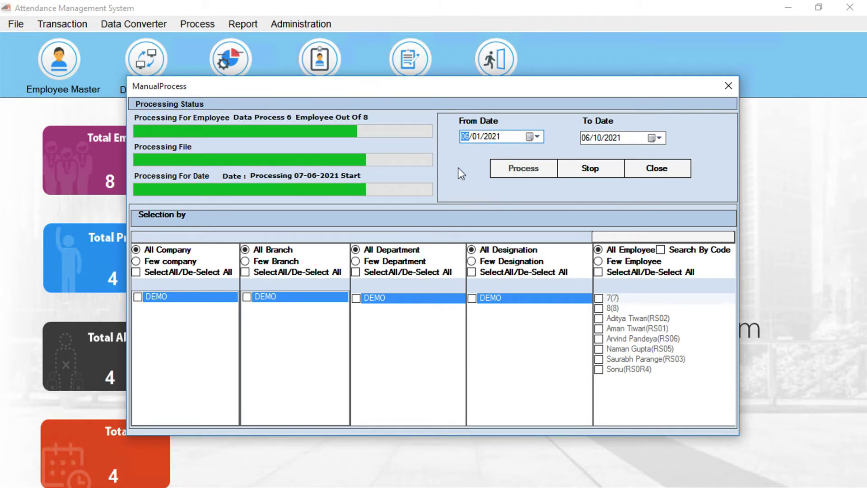
left_click(459, 309)
Move the manual processing window aside to check the dashboard's attendance totals, and close it.
left_click(346, 87)
left_click_drag(346, 87, 538, 102)
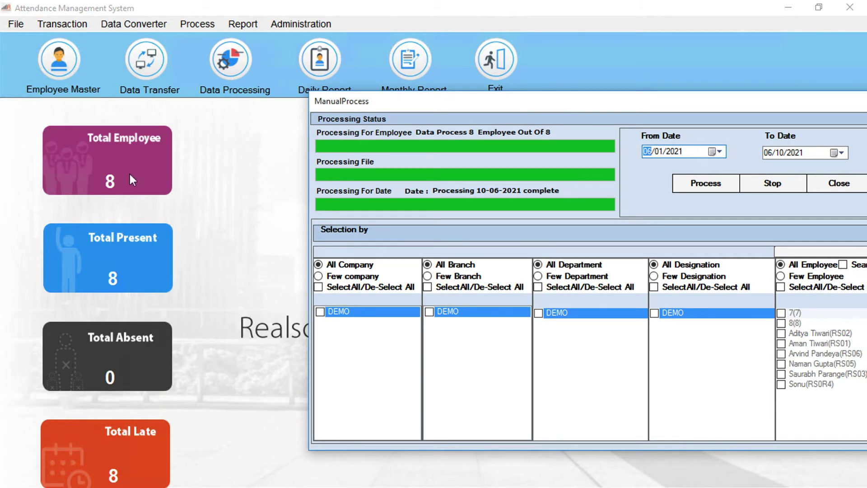
left_click_drag(564, 105, 451, 98)
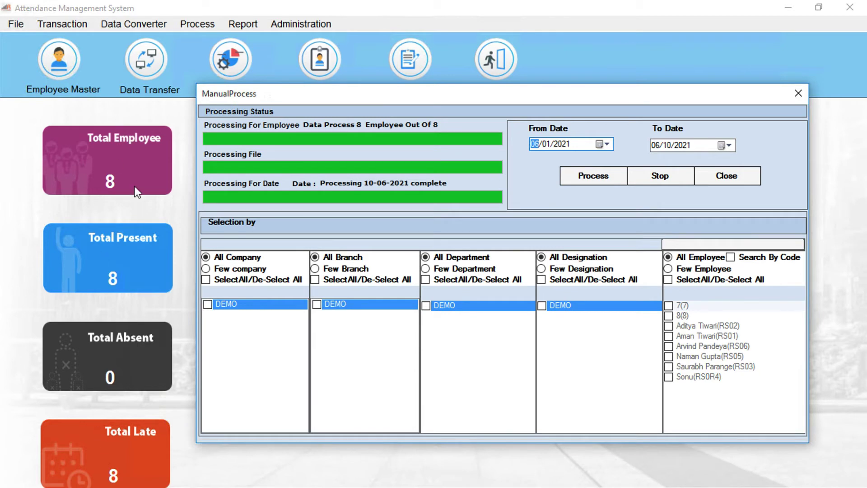
left_click(718, 177)
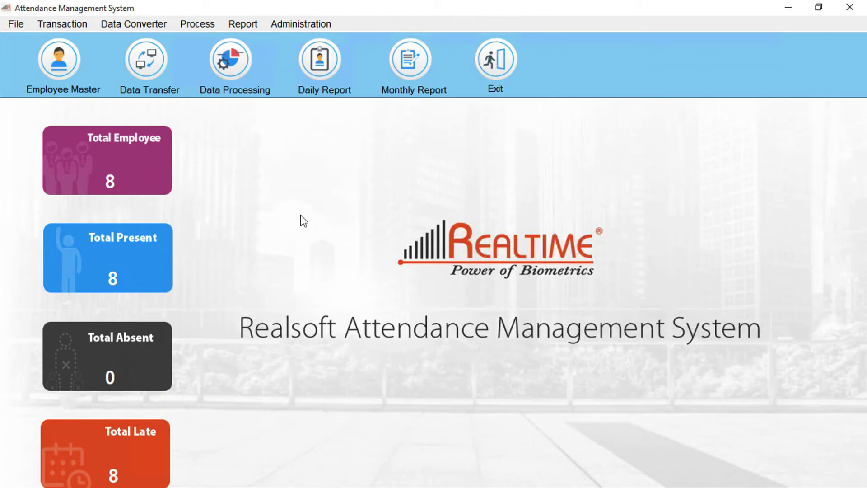
View the daily Performance report for 06/10/2021 for all employees at 100% zoom, and close the report and its form.
left_click(320, 63)
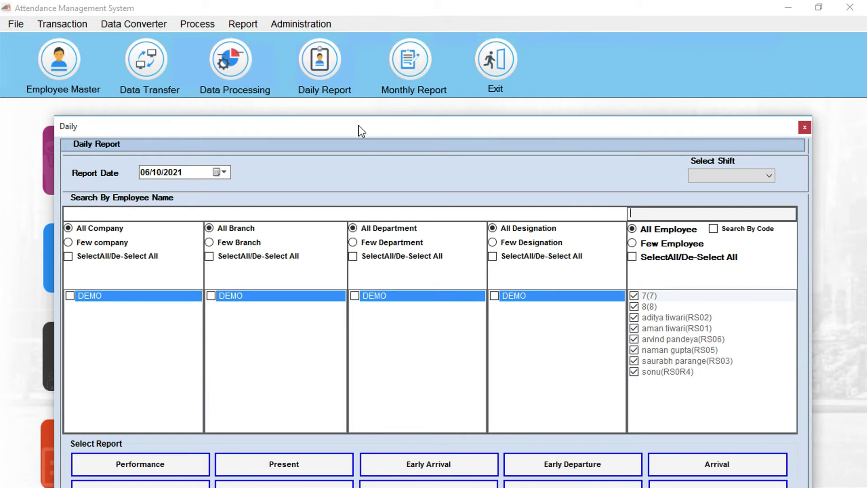
left_click_drag(361, 131, 359, 83)
left_click(129, 417)
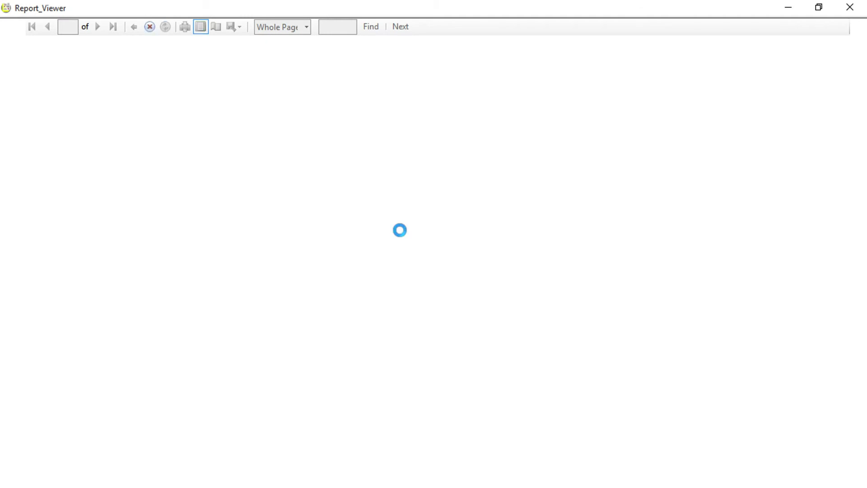
left_click(316, 26)
left_click(289, 91)
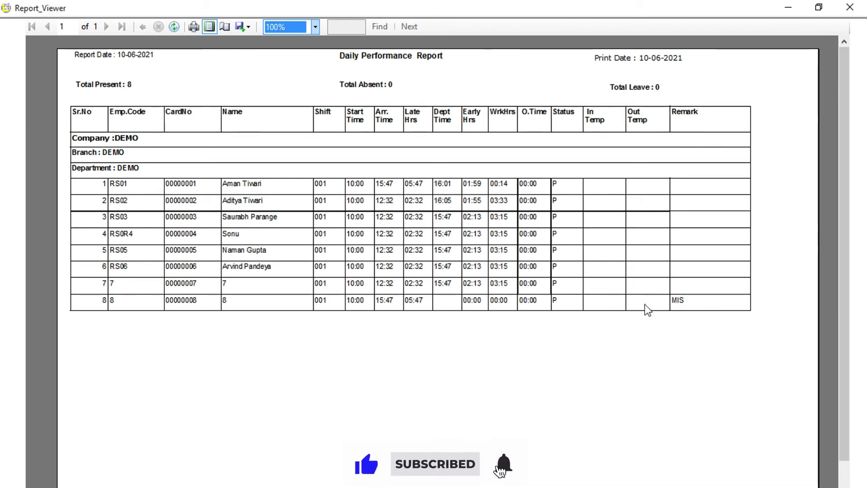
left_click(850, 8)
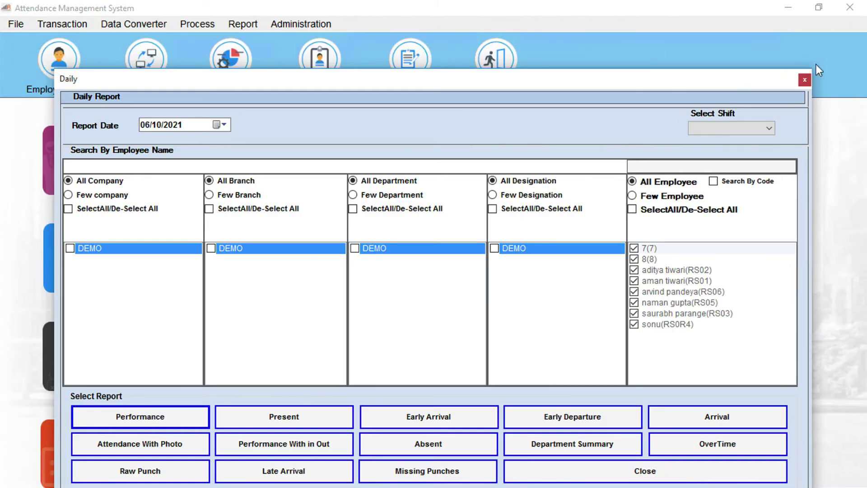
left_click(805, 80)
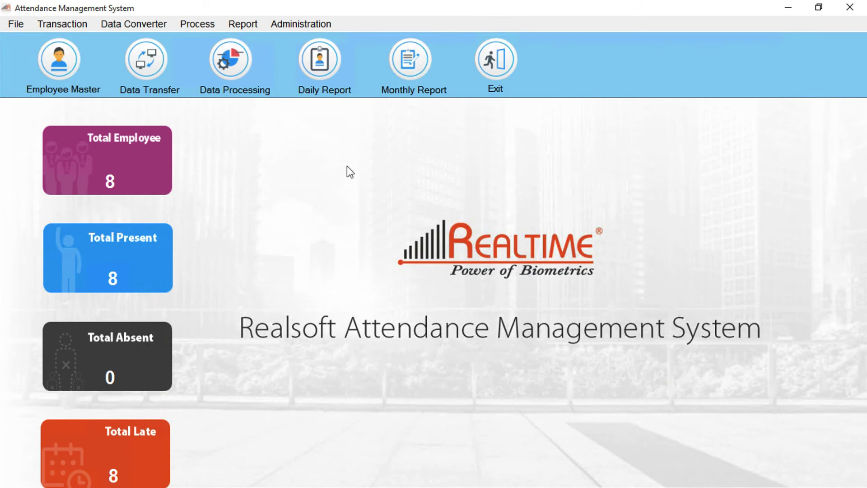
Generate the monthly Performance report for all employees from 06/01/2021 to 06/10/2021.
left_click(407, 59)
left_click(188, 86)
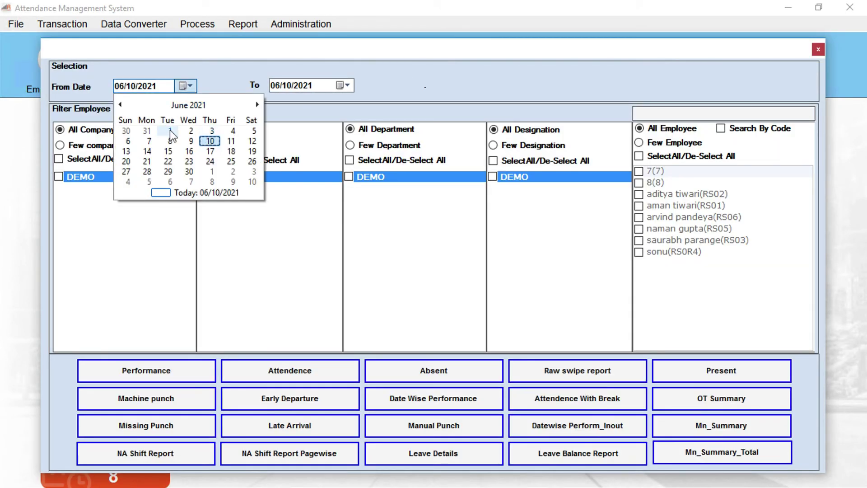
left_click(171, 131)
left_click(161, 379)
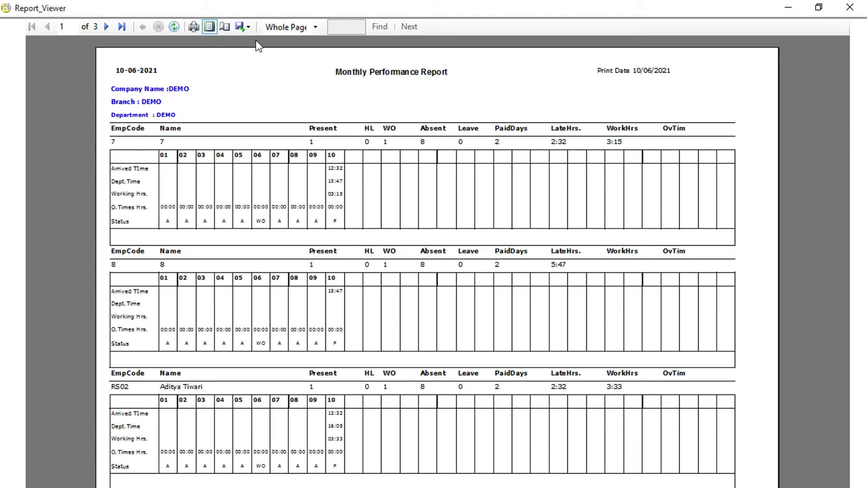
Check the export formats offered for the monthly performance report, and close the report and its form.
left_click(248, 27)
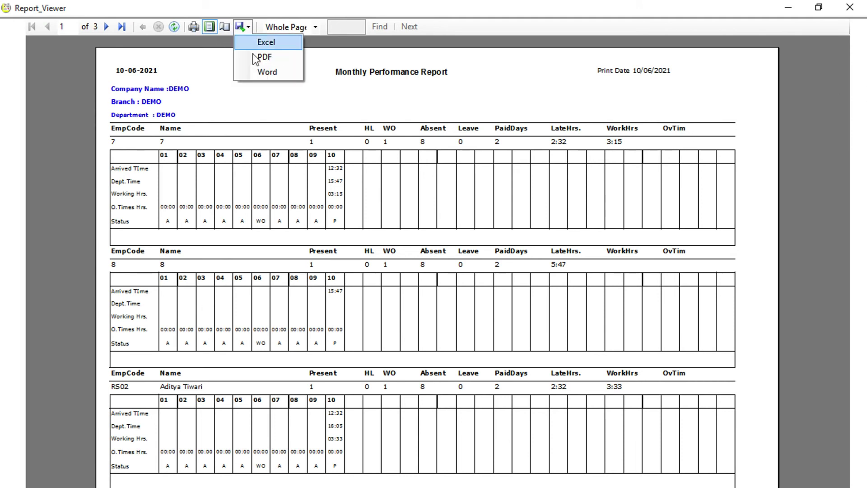
left_click(248, 150)
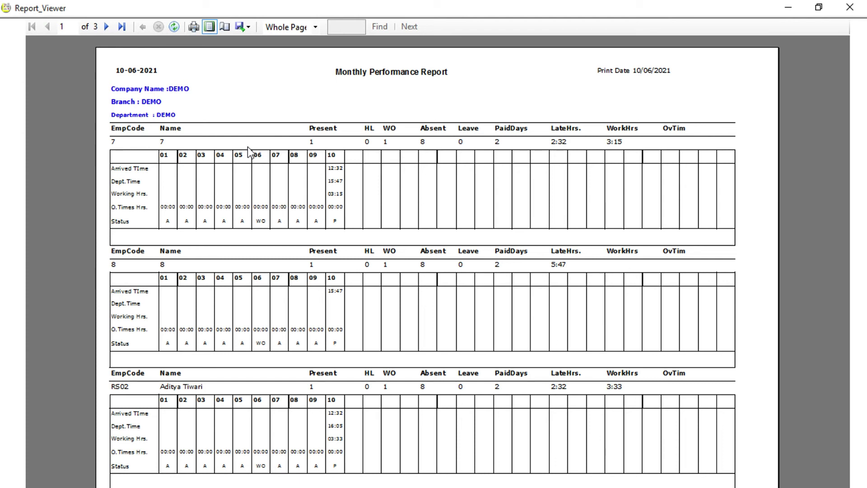
left_click(243, 29)
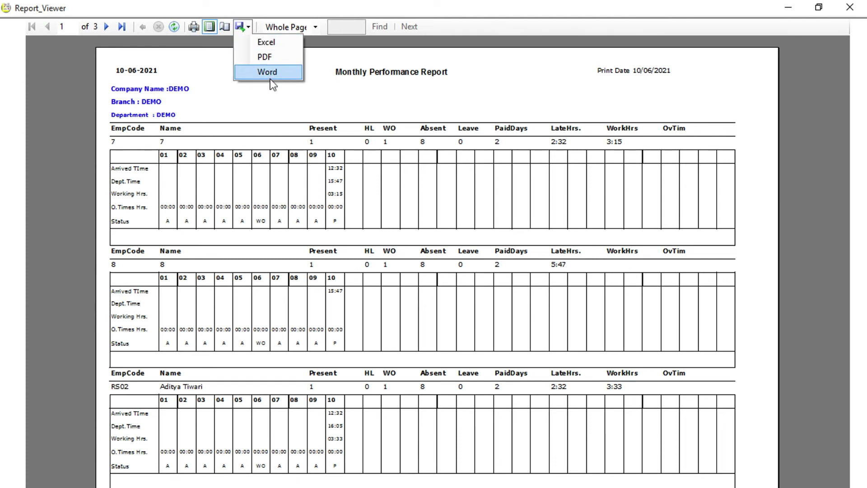
left_click(324, 176)
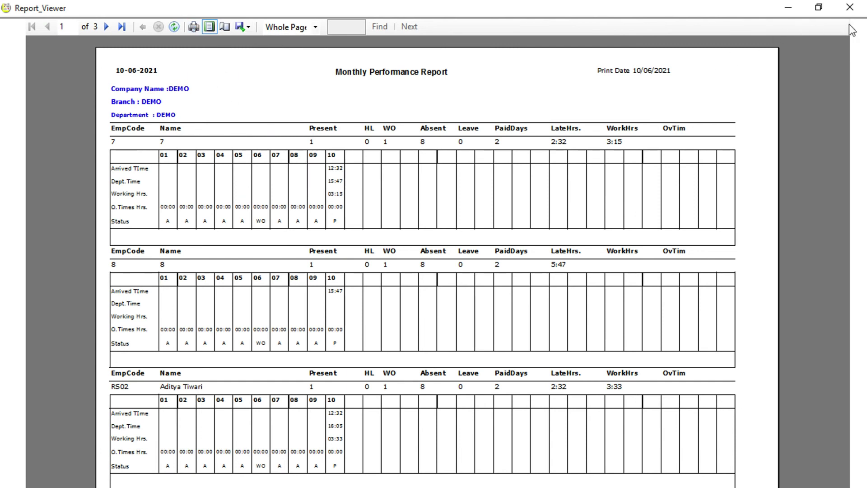
left_click(850, 7)
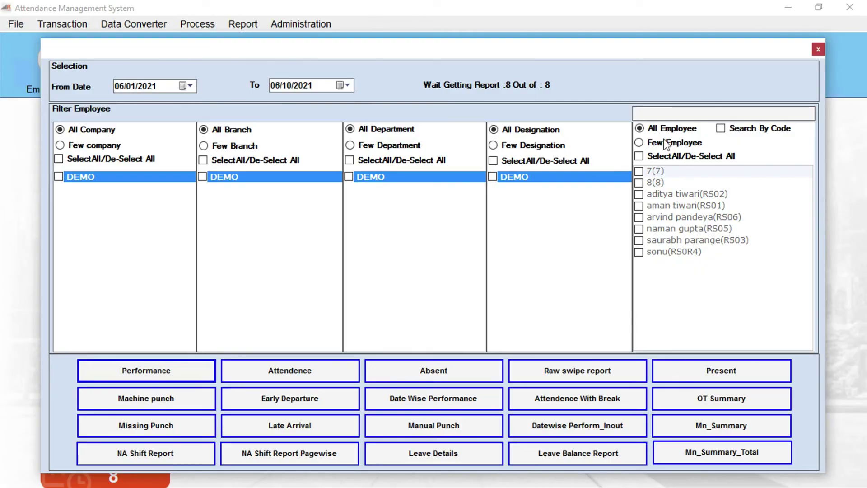
left_click(818, 50)
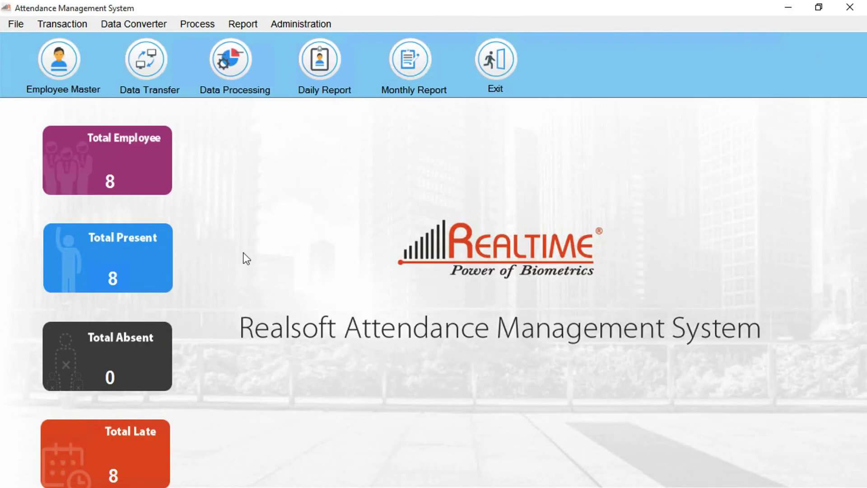